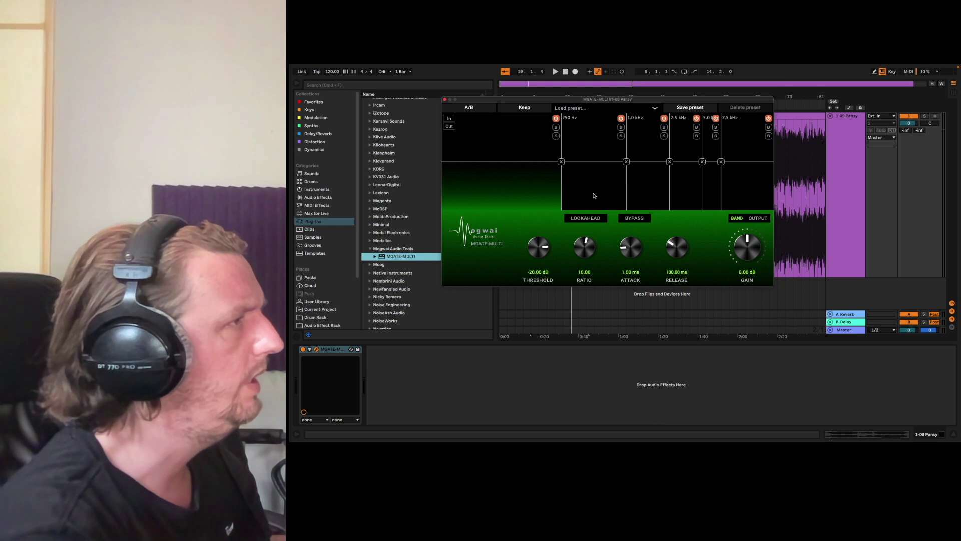
Step: Remove the 5.0 kHz crossover and lower the gain of the merged 2.5–7.5 kHz band
left_click_drag(703, 189, 708, 189)
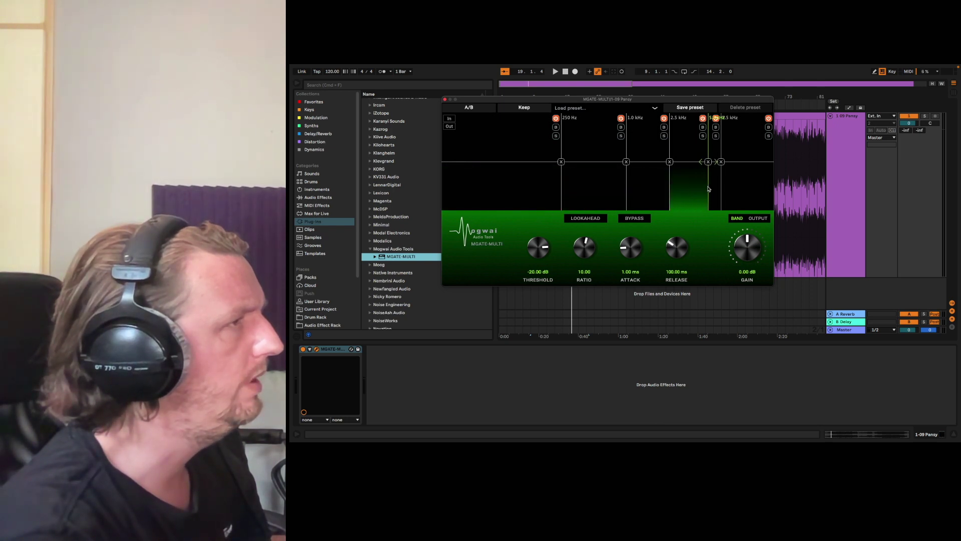
left_click(707, 161)
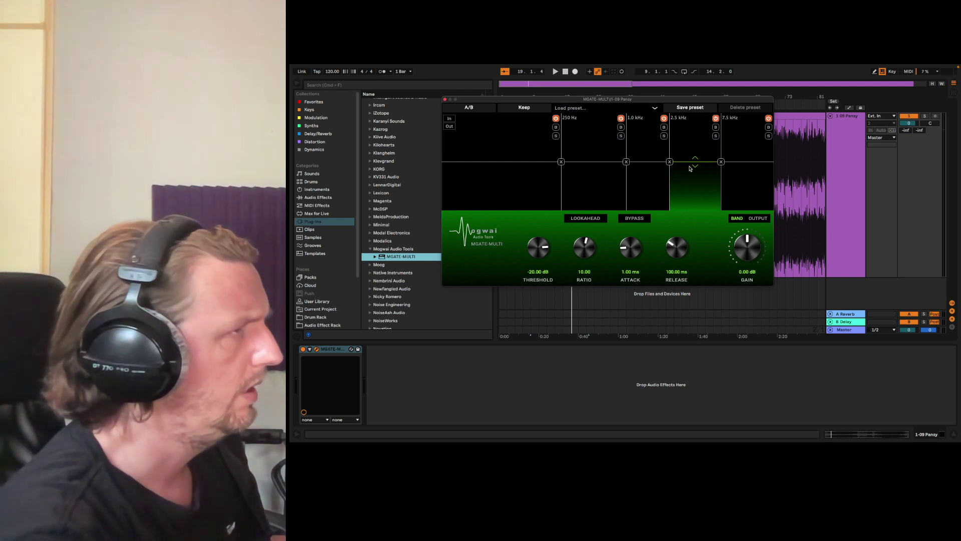
mouse_move(694, 164)
left_mouse_down()
mouse_move(695, 189)
mouse_move(695, 149)
mouse_move(695, 182)
left_mouse_up()
left_click(740, 186)
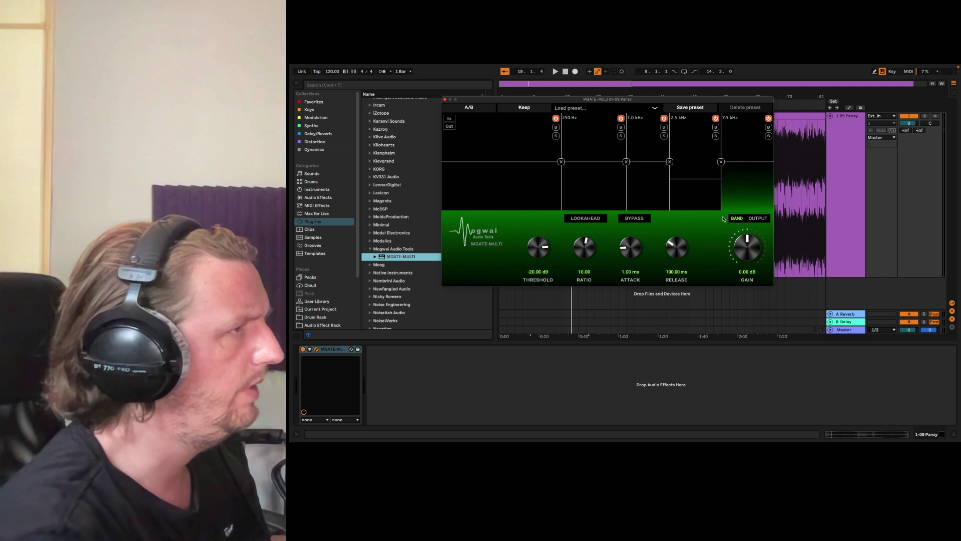
Step: Move the 1.0 kHz crossover down to 903 Hz and compare the edited bands with the original A/B state
left_click(651, 205)
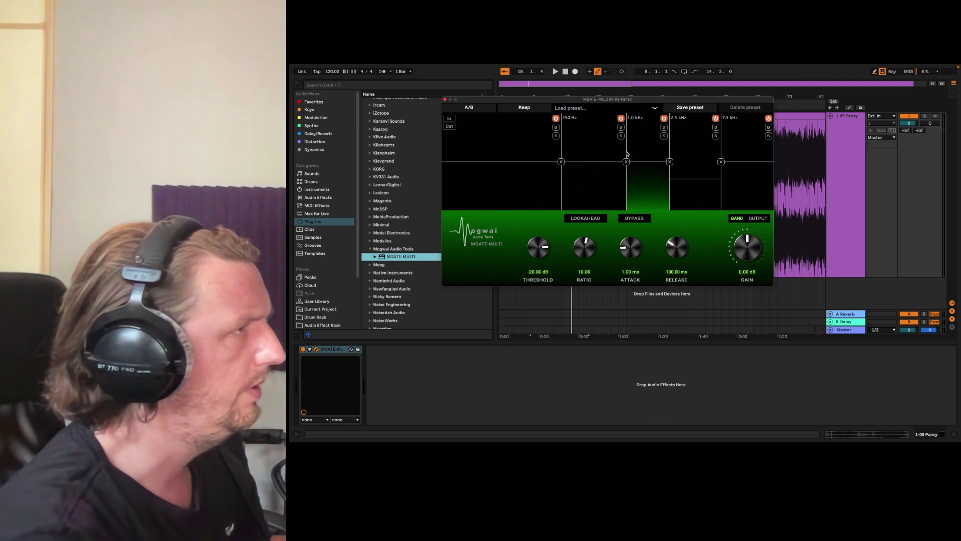
mouse_move(628, 156)
left_mouse_down()
mouse_move(604, 156)
mouse_move(620, 155)
left_mouse_up()
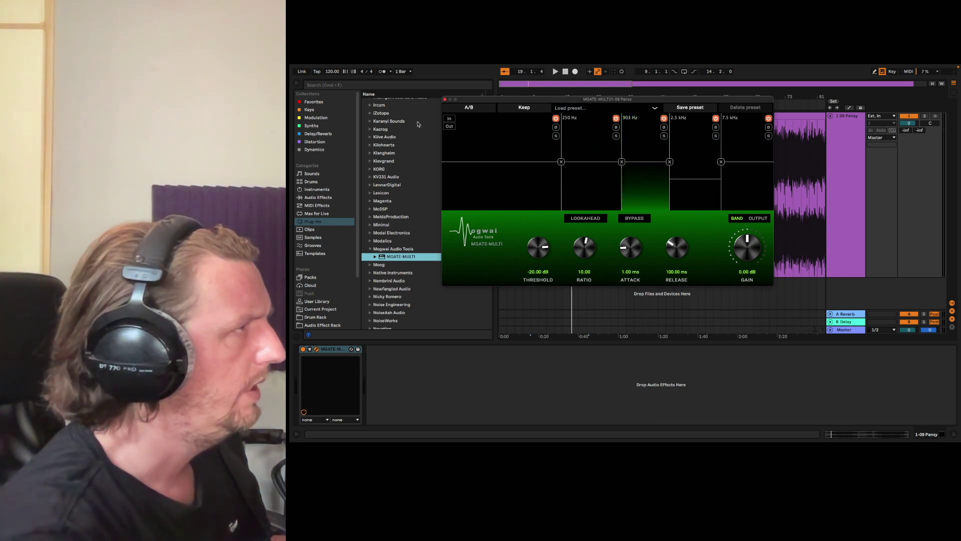
left_click(449, 120)
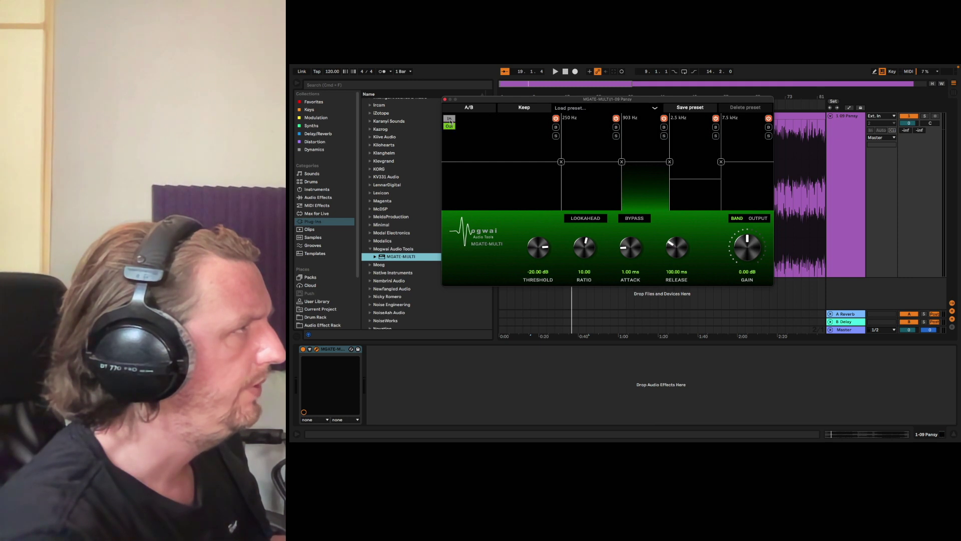
left_click(479, 109)
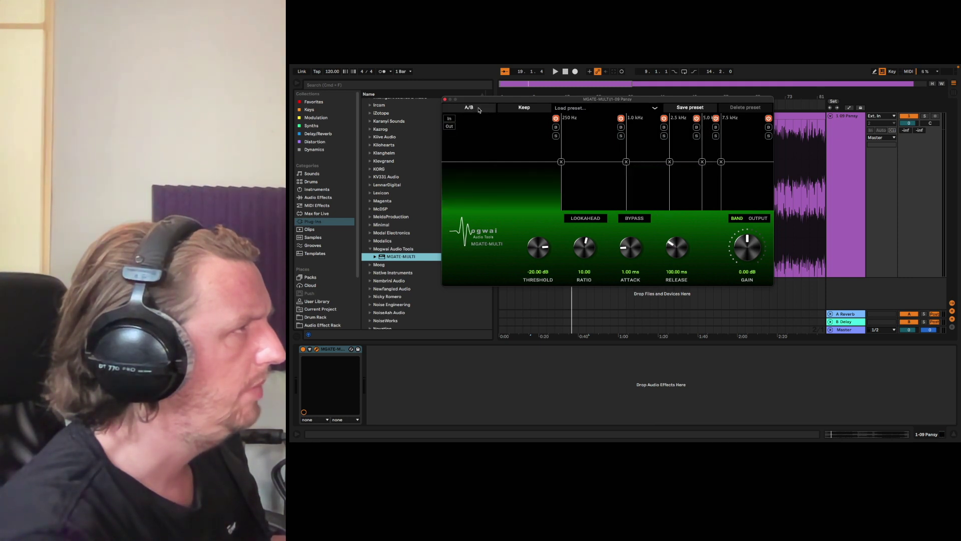
left_click(479, 109)
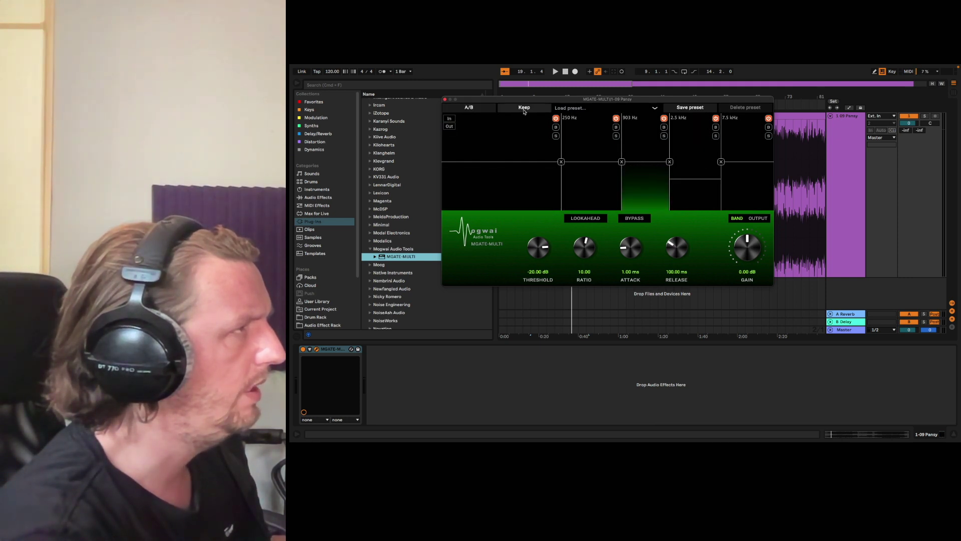
Step: Try the Factory 1 Band preset, and load the Factory 6 Band preset instead
left_click(633, 107)
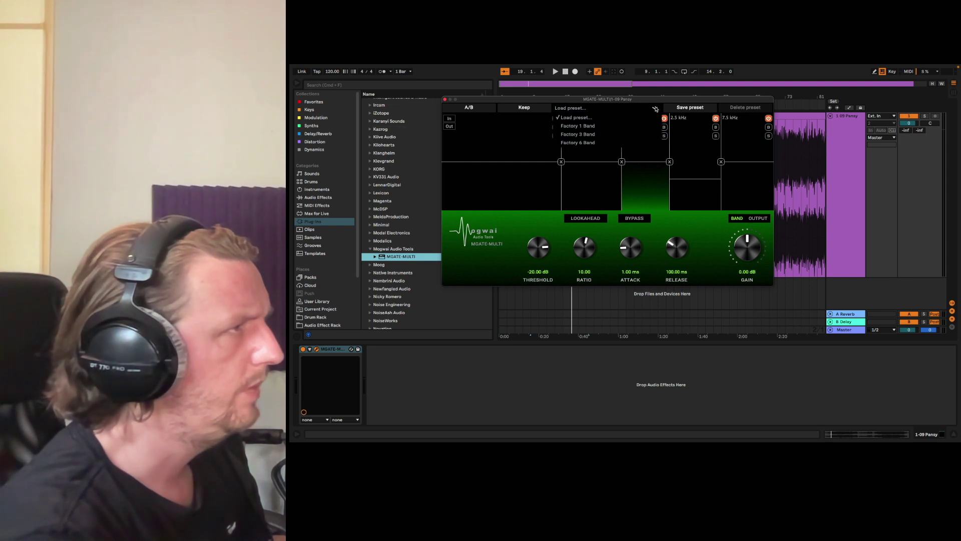
left_click(593, 126)
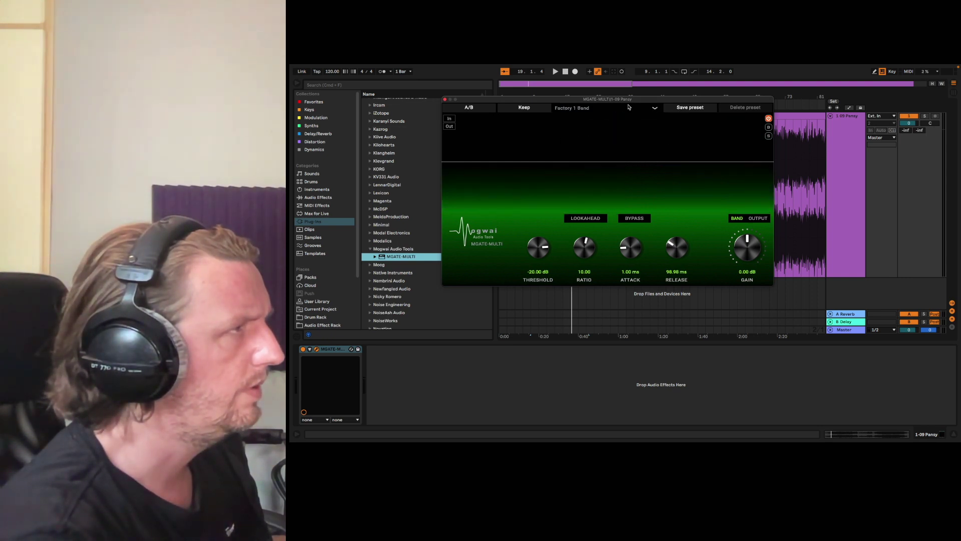
left_click(653, 109)
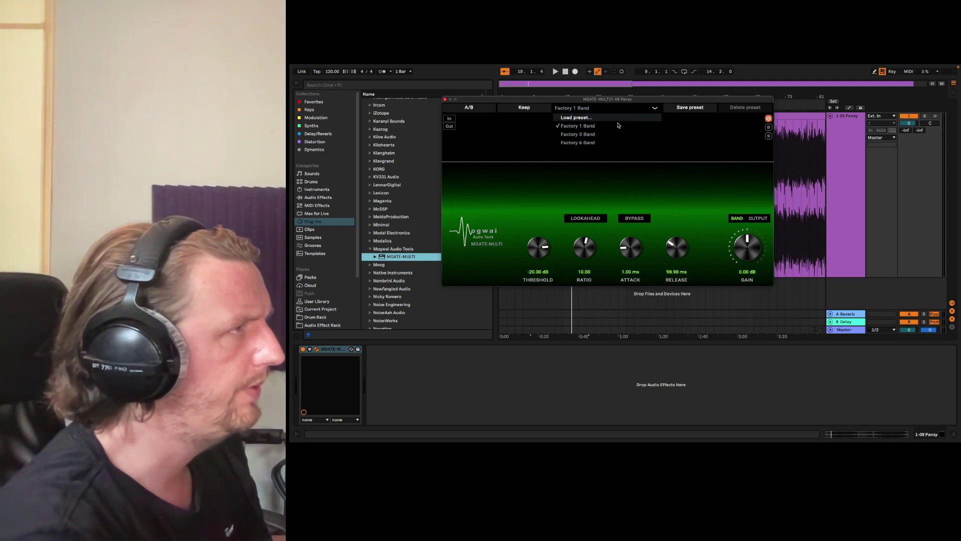
left_click(581, 143)
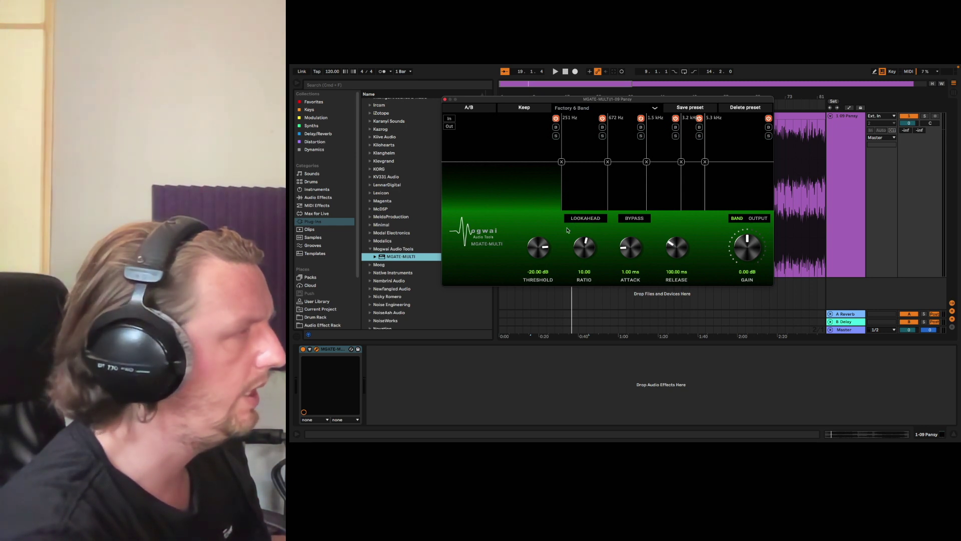
Step: Move the plug-in window down to uncover the waveform, and play the track while switching the MGATE-MULTI device on
left_click_drag(592, 98, 591, 241)
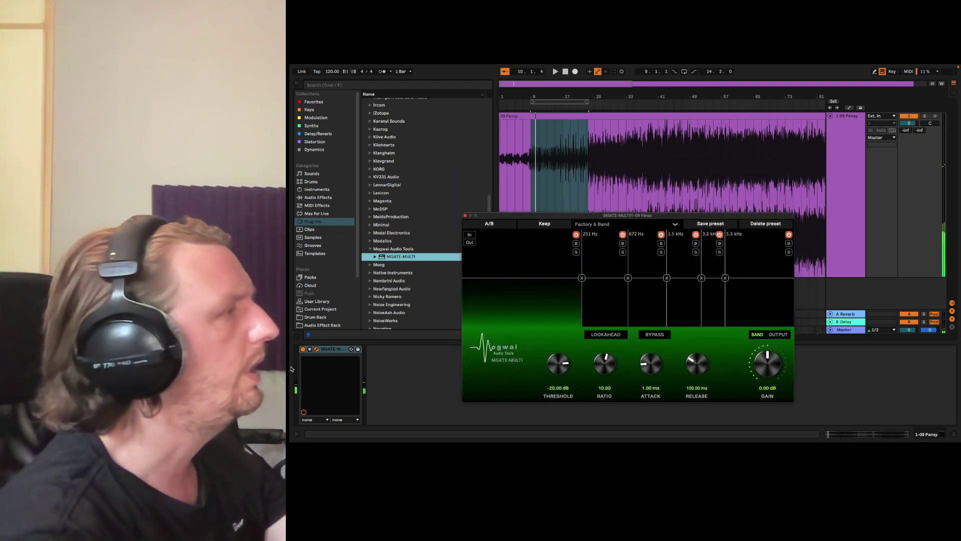
left_click(420, 371)
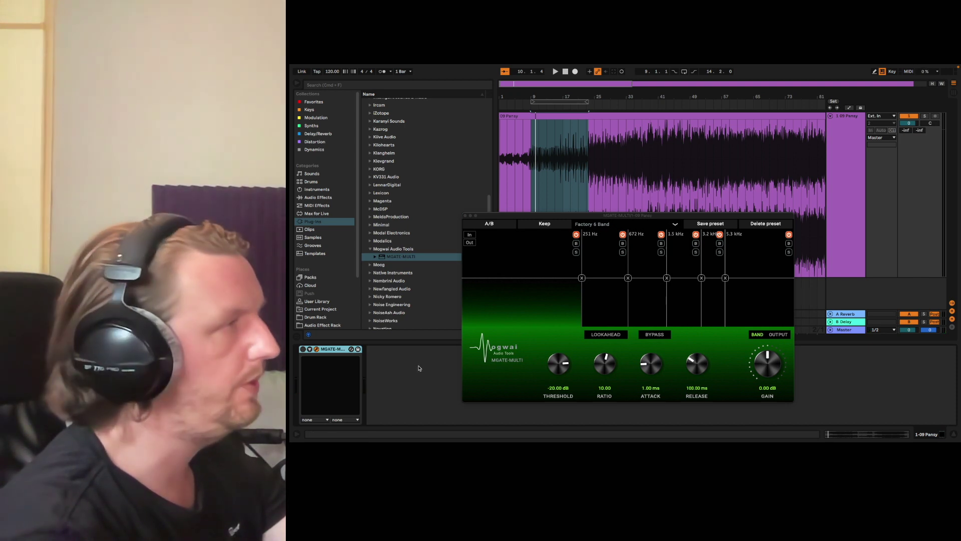
key("space")
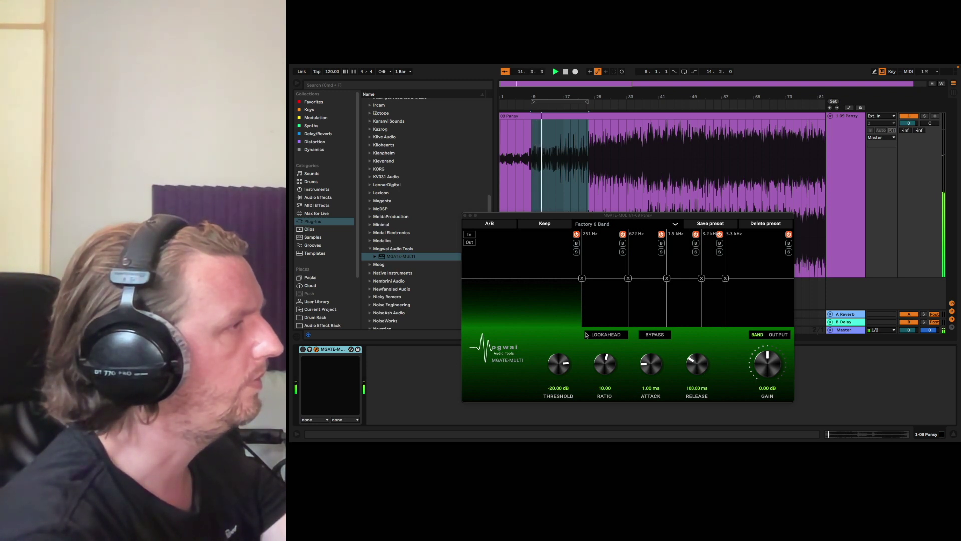
left_click(302, 348)
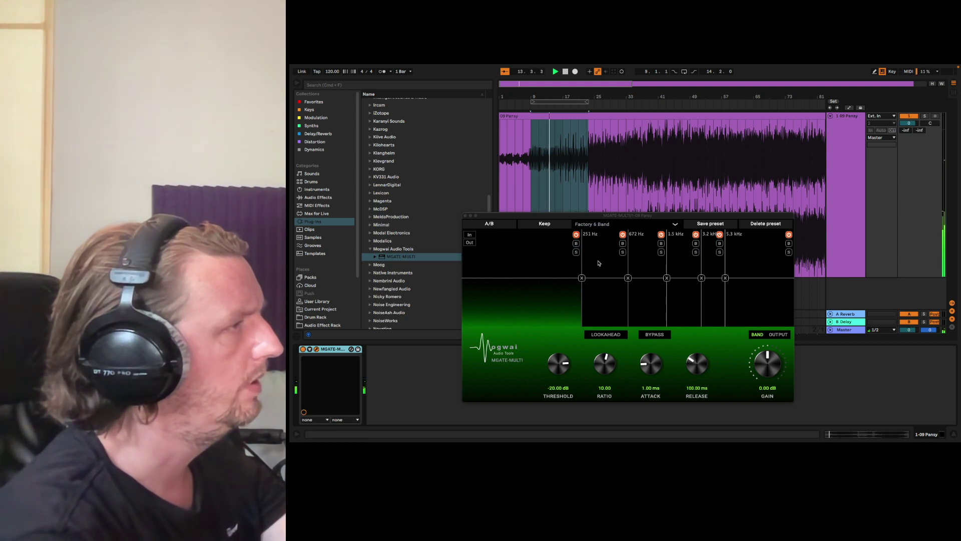
Step: Set the 3.2–5.3 kHz band's threshold to 0 dB, ratio to 1.06, attack to 0.11 ms and release to about 3985 ms
left_click(605, 312)
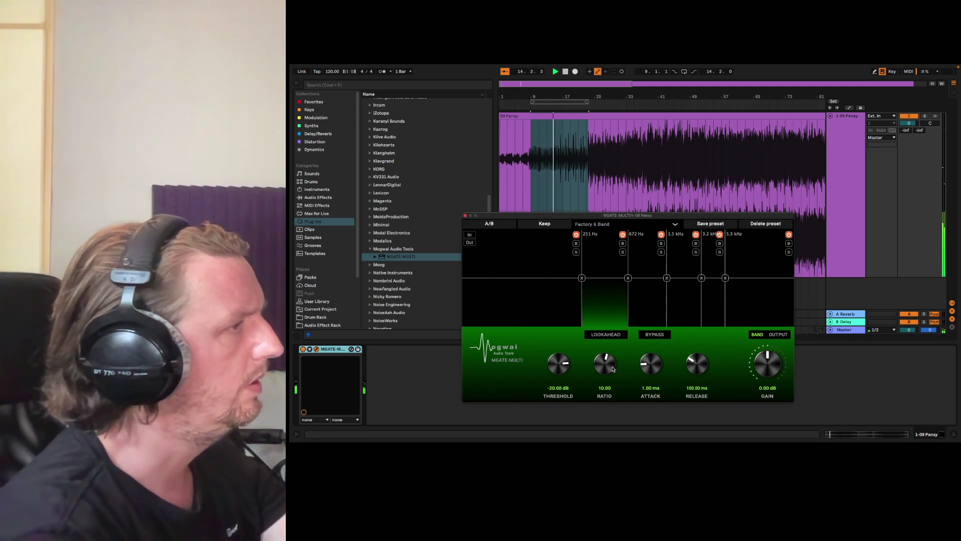
left_click(709, 297)
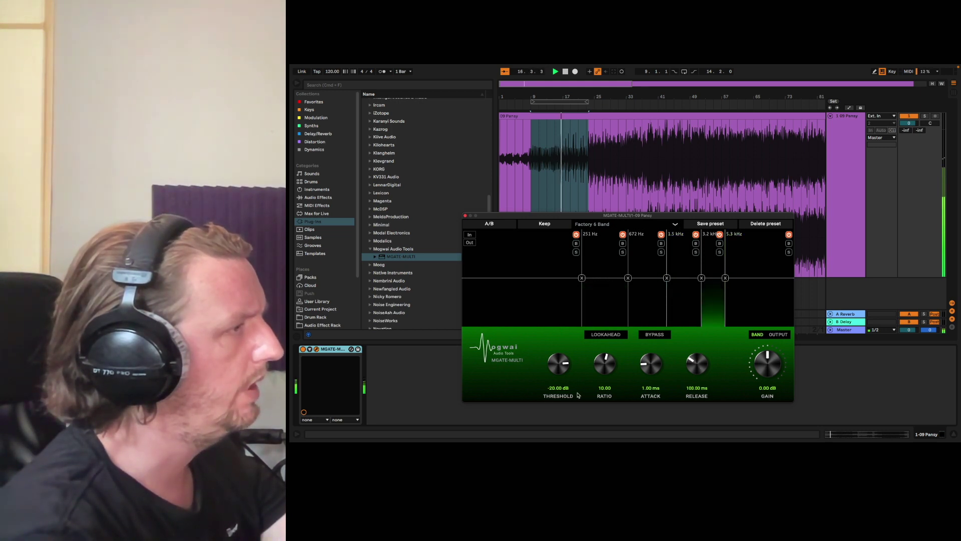
left_click_drag(565, 366, 599, 388)
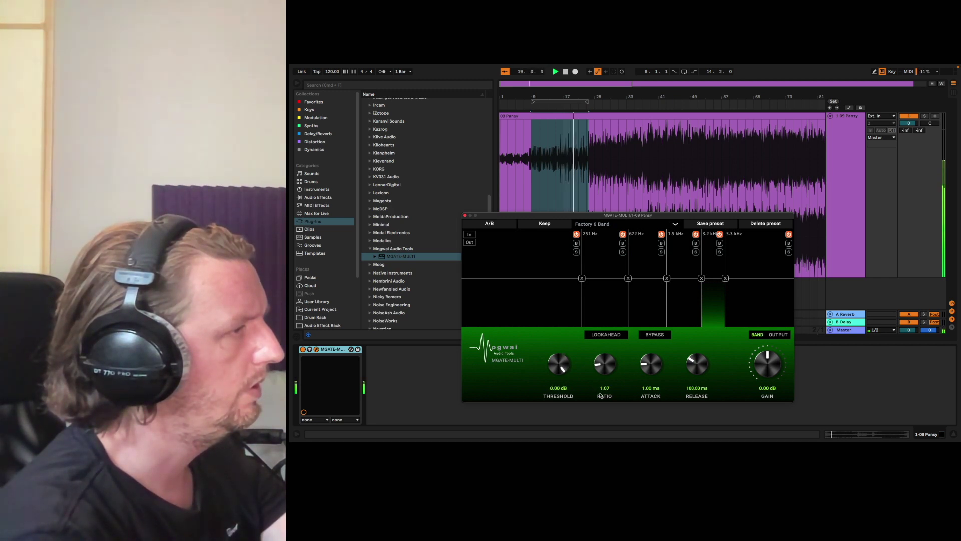
left_click_drag(694, 341, 696, 336)
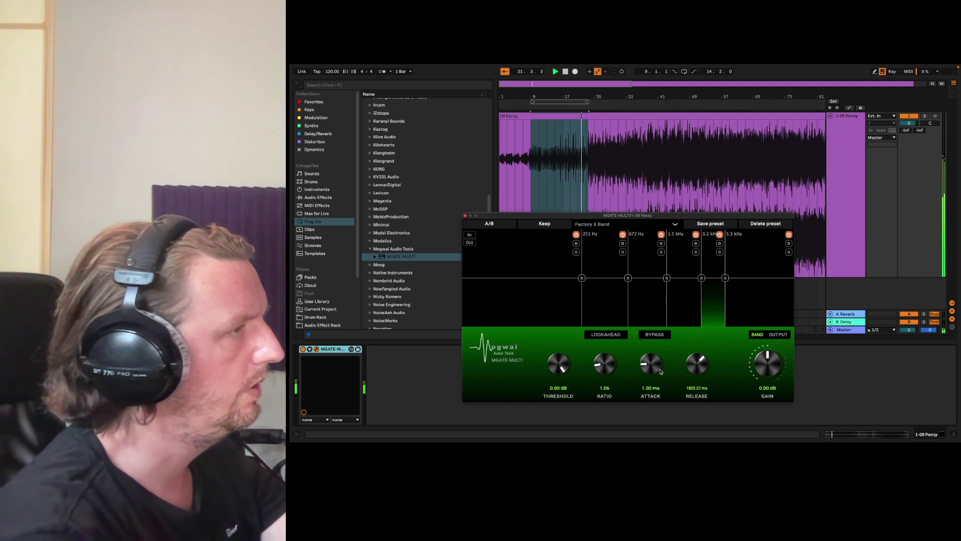
left_click_drag(653, 341, 653, 337)
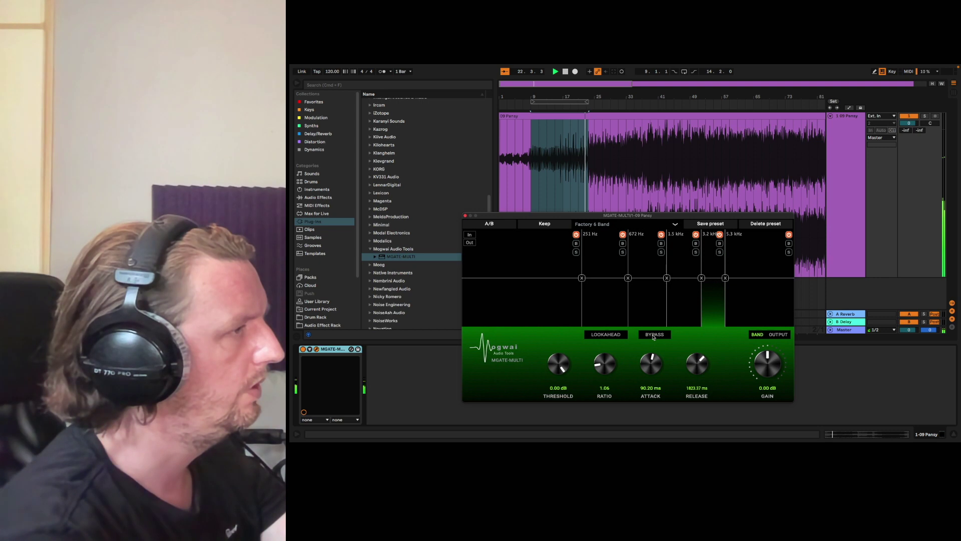
left_click_drag(657, 388, 659, 349)
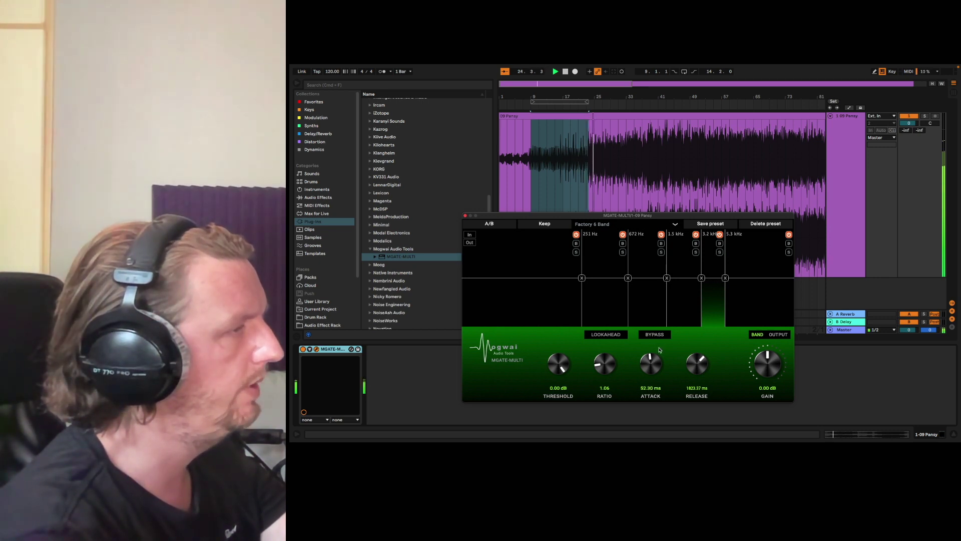
left_click_drag(659, 357, 699, 356)
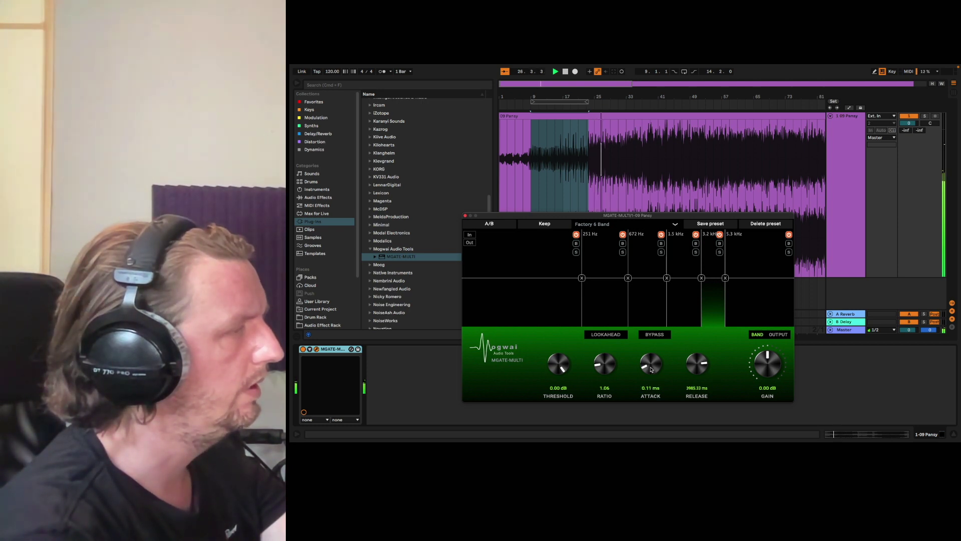
left_click(303, 350)
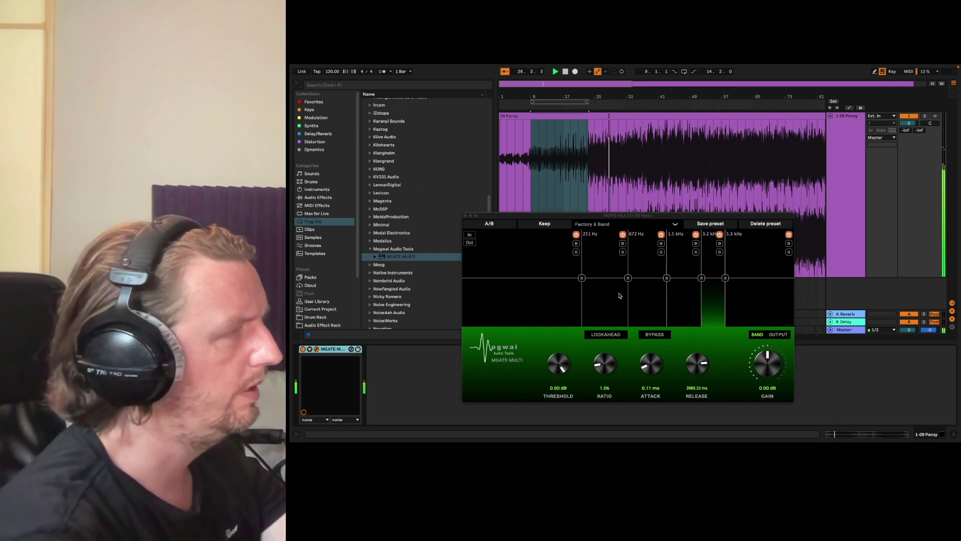
Step: Set the band below 251 Hz to threshold -86.58 dB, ratio 100, release 10.10 ms and gain -23.73 dB
left_click(532, 309)
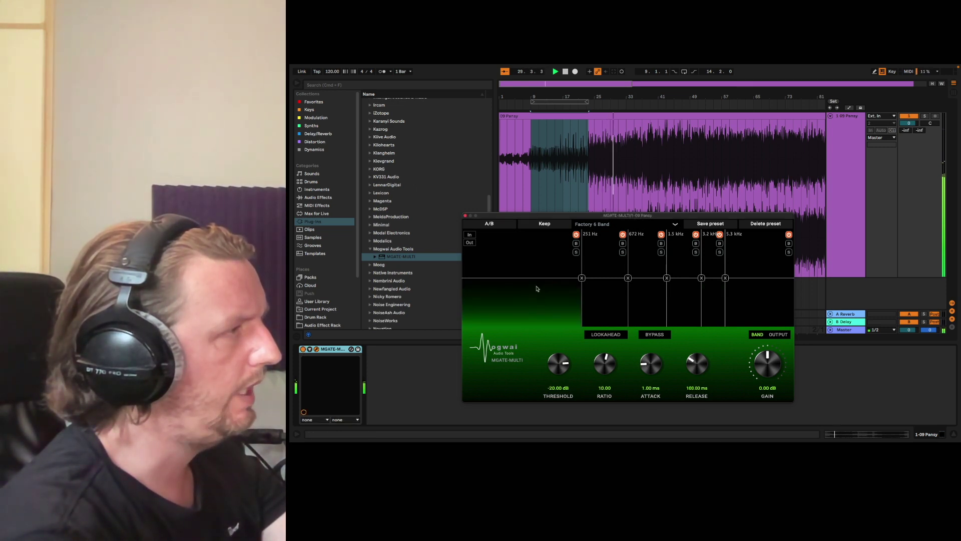
left_click_drag(559, 364, 561, 419)
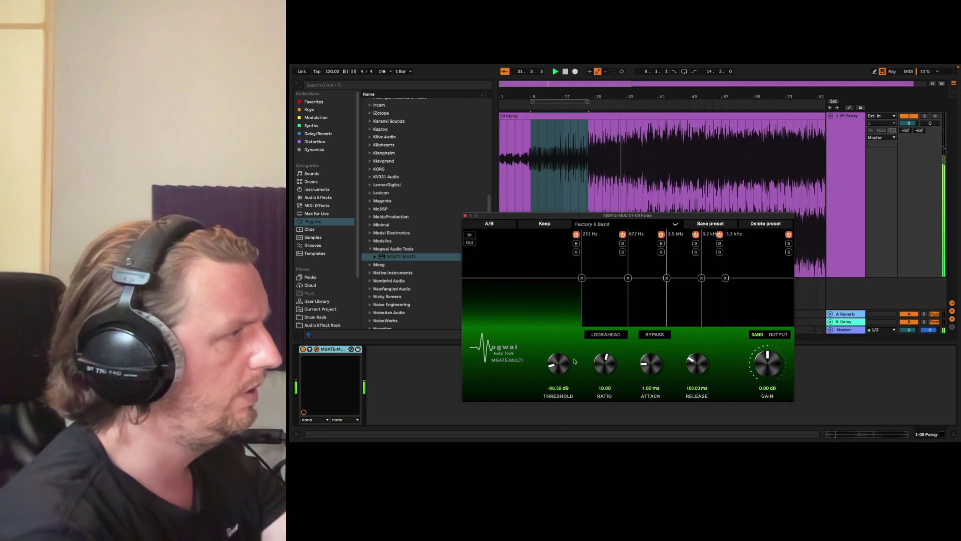
left_click_drag(604, 364, 604, 330)
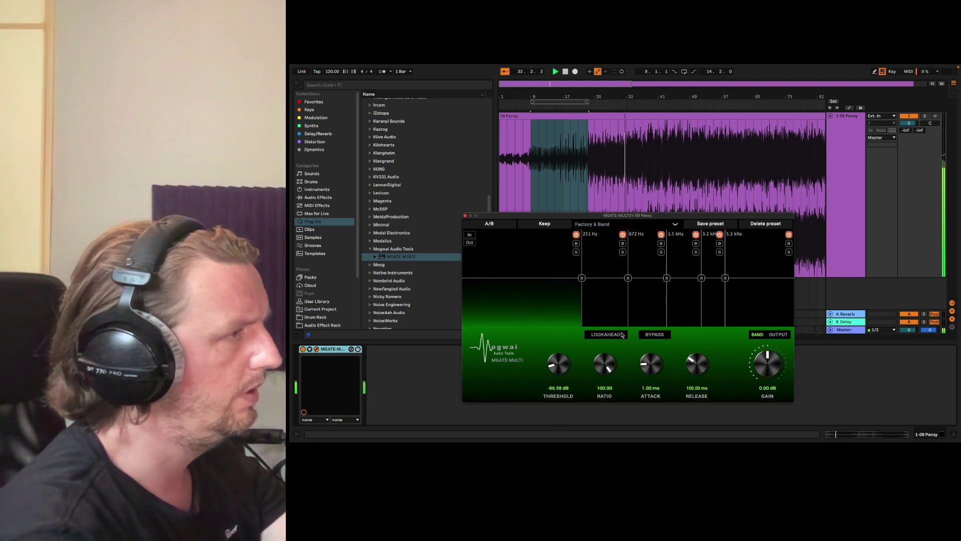
left_click_drag(697, 364, 696, 395)
left_click_drag(762, 355, 764, 392)
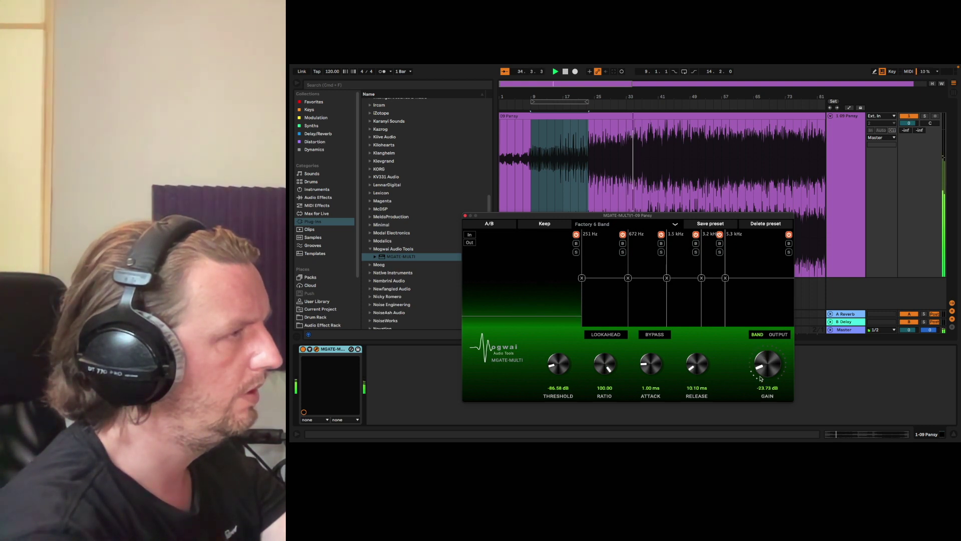
Step: View the output controls, and set the 1.5–3.2 kHz band to threshold -8.39 dB, ratio 8.31, attack 16.92 ms and gain -7.68 dB
left_click(775, 335)
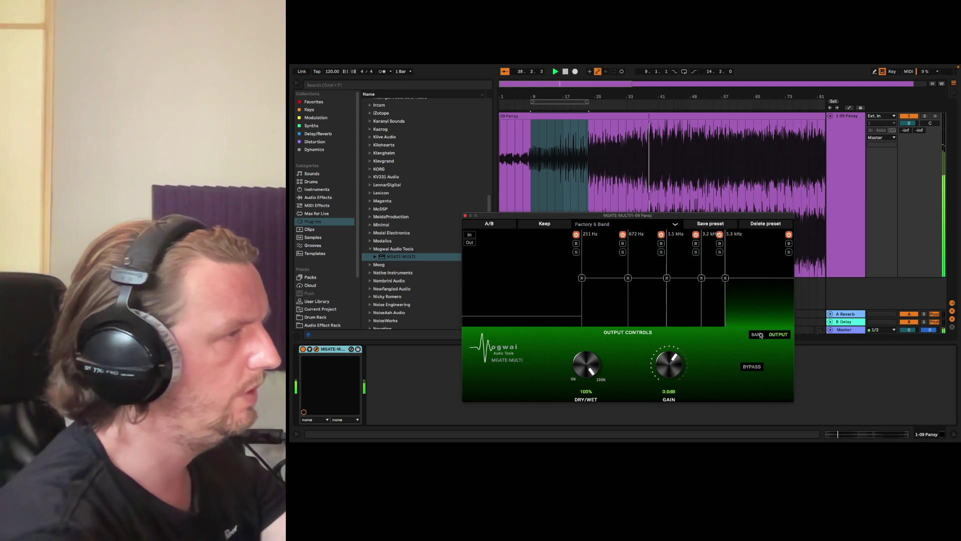
left_click(758, 335)
left_click(687, 262)
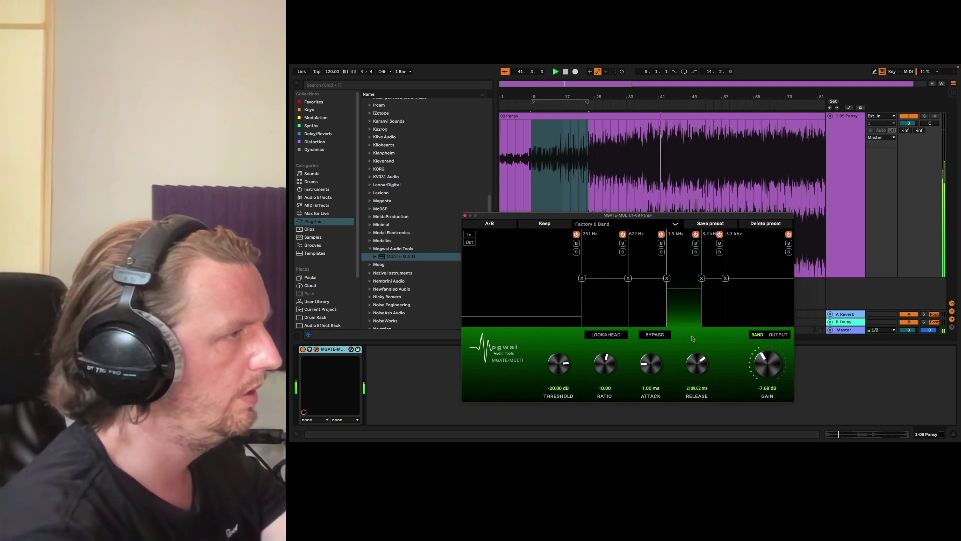
left_click_drag(604, 363, 653, 348)
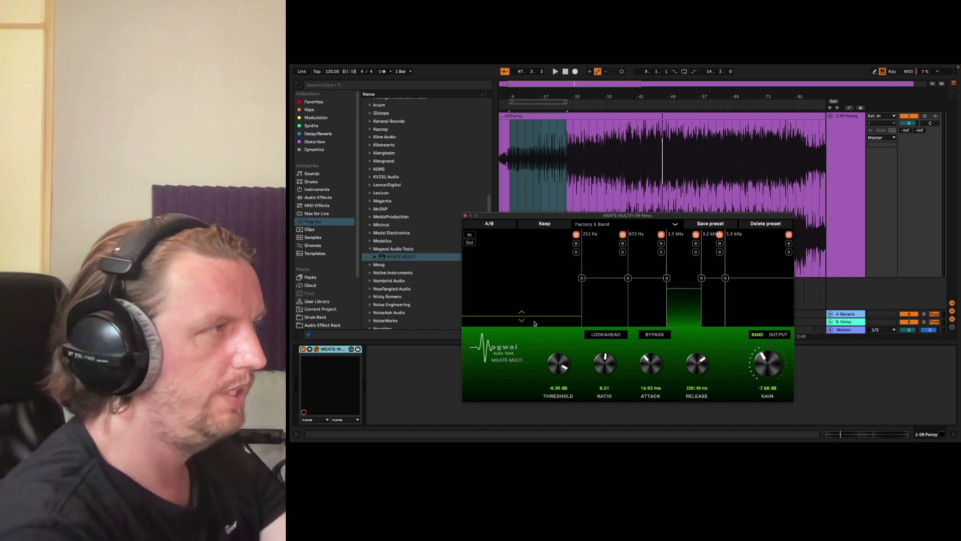
Step: Try the bypass on the band below 251 Hz, and play the track while soloing the 251–672 Hz and 672 Hz–1.5 kHz bands in turn
left_click(576, 243)
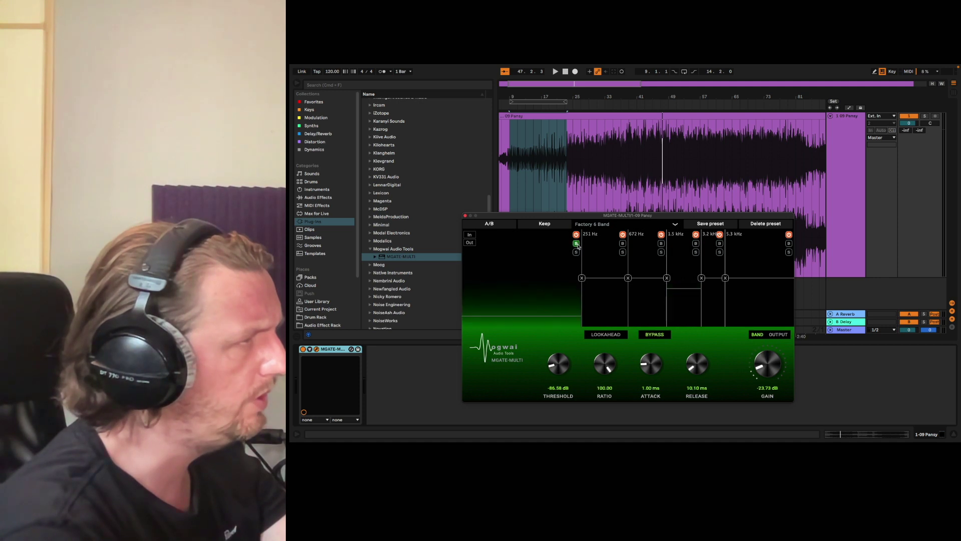
left_click(623, 252)
key("space")
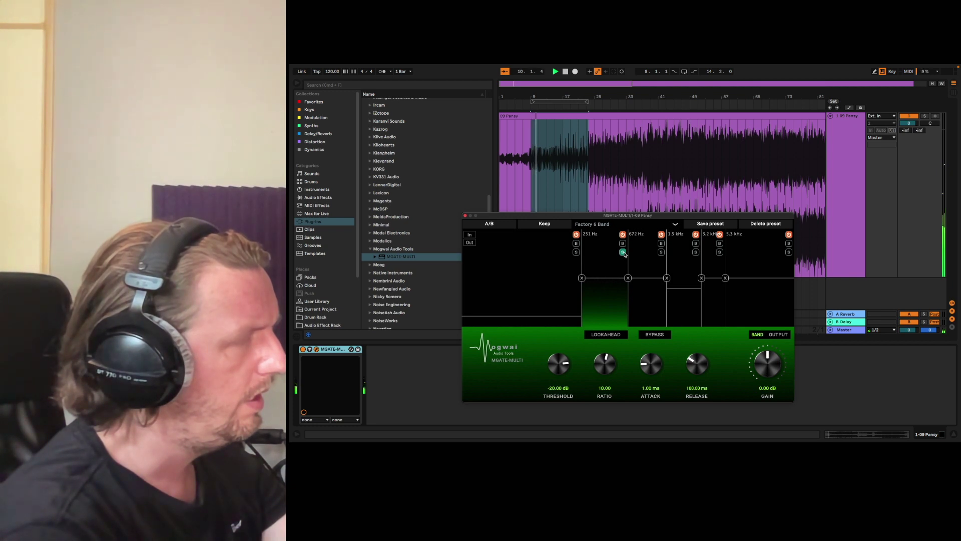
left_click(661, 252)
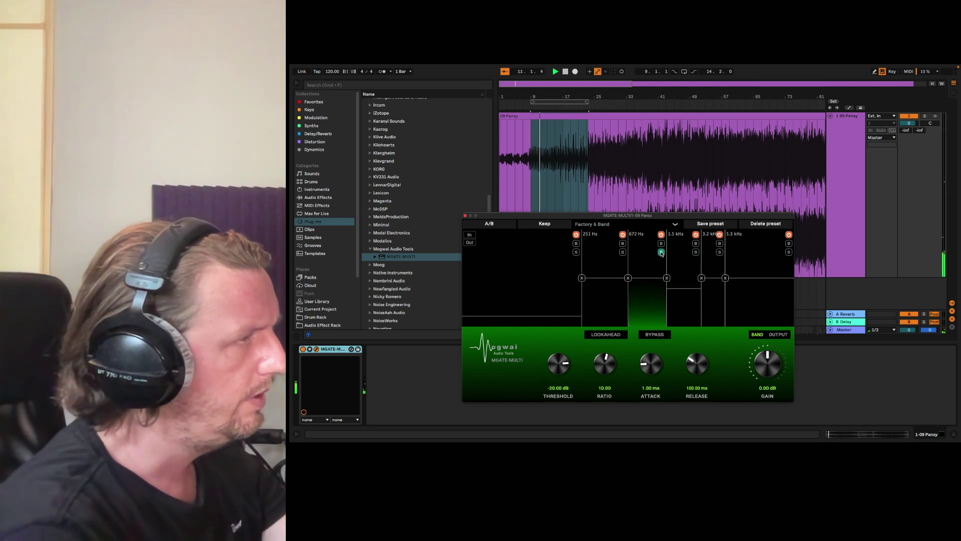
left_click(661, 252)
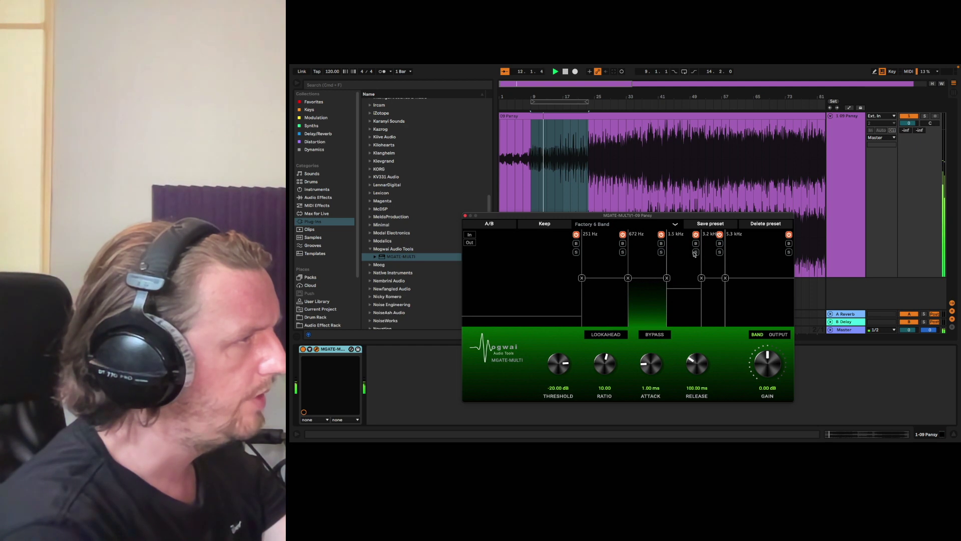
Step: Solo the 1.5–3.2 kHz band, set its threshold to 0 dB, ratio 1.04, attack 0.16 ms and gain 6.61 dB, and end the solo
left_click(695, 253)
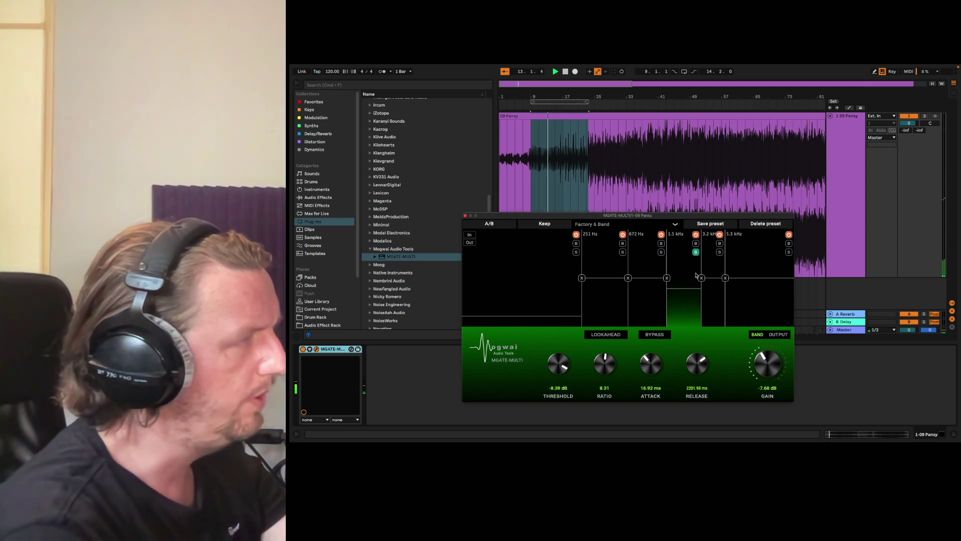
left_click_drag(684, 288, 684, 278)
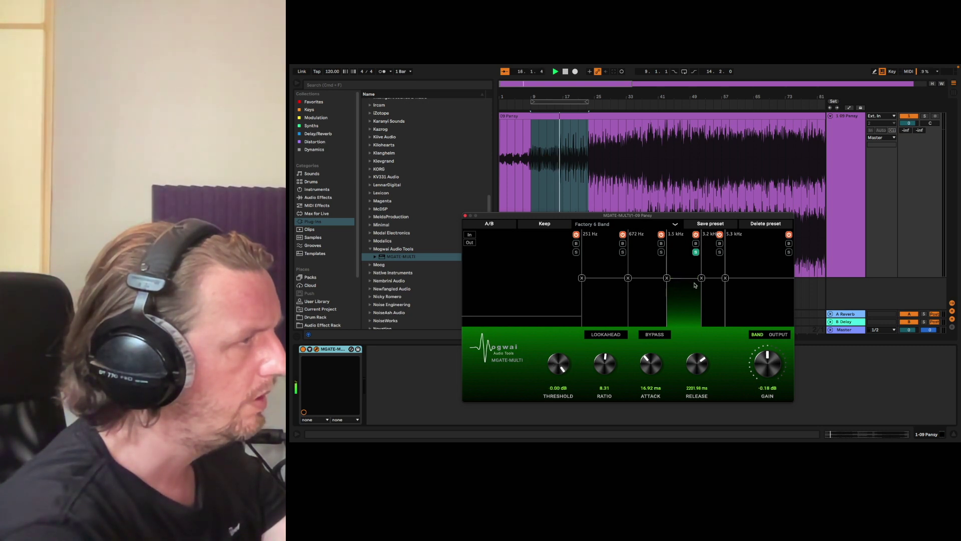
left_click_drag(650, 371, 650, 383)
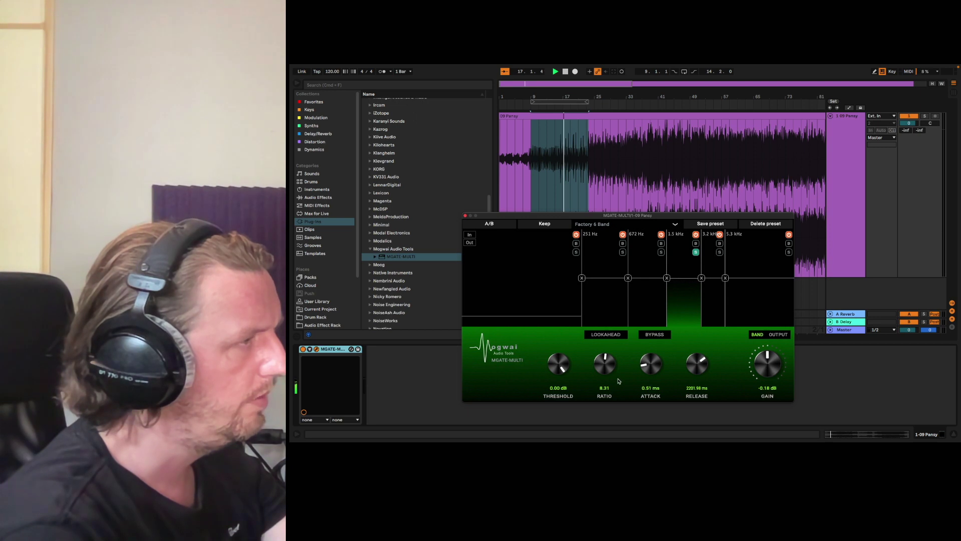
left_click_drag(603, 355, 654, 371)
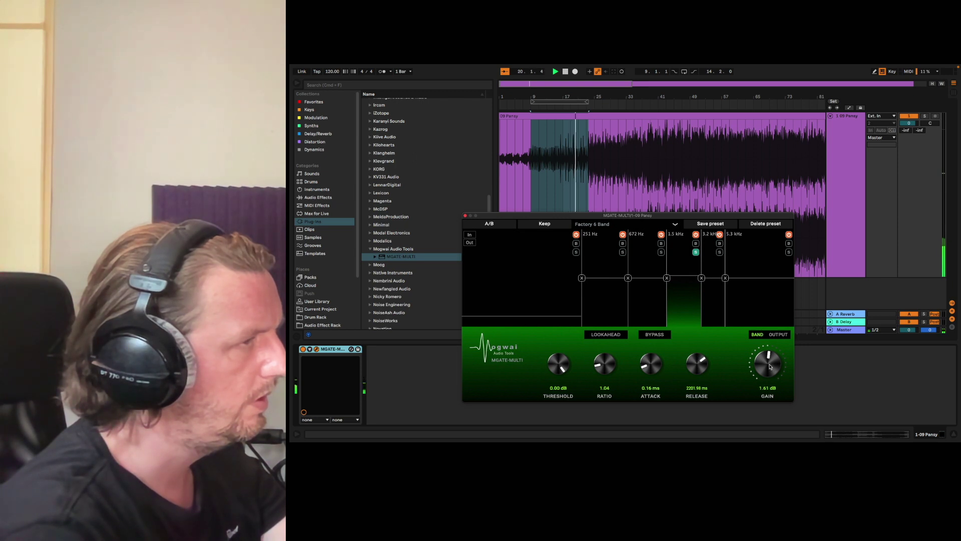
left_click_drag(771, 368, 771, 359)
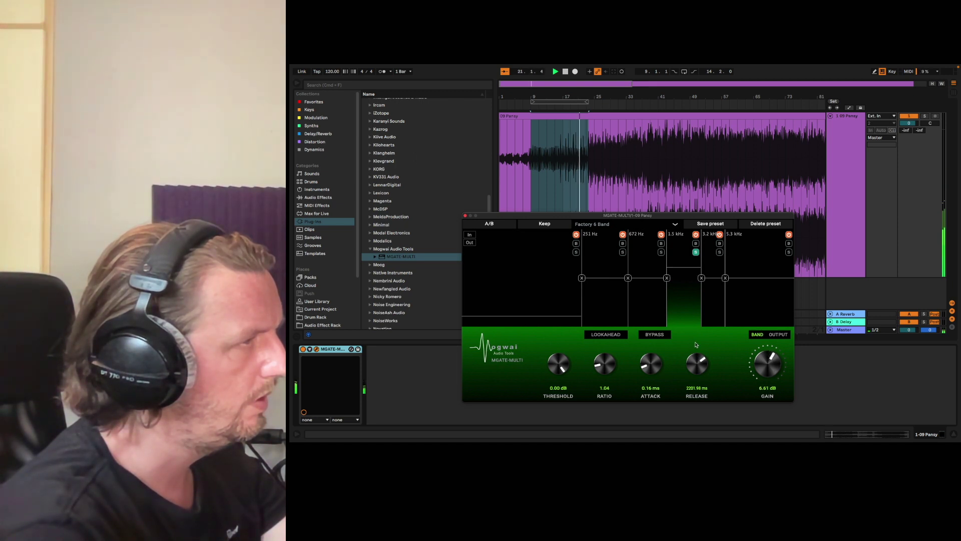
left_click(695, 252)
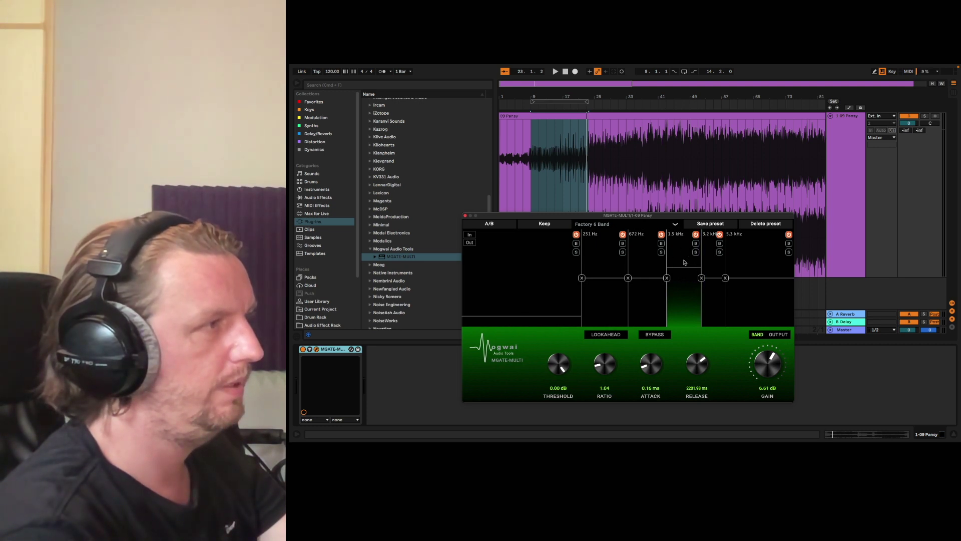
Step: Play the track to compare the sound with the MGATE-MULTI device off and on, and review the lower bands' settings
key("space")
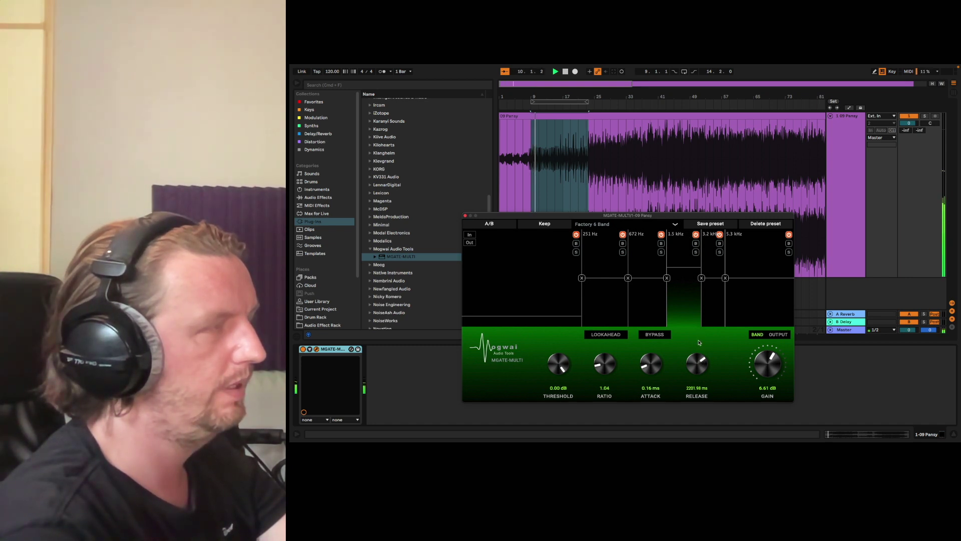
left_click(303, 349)
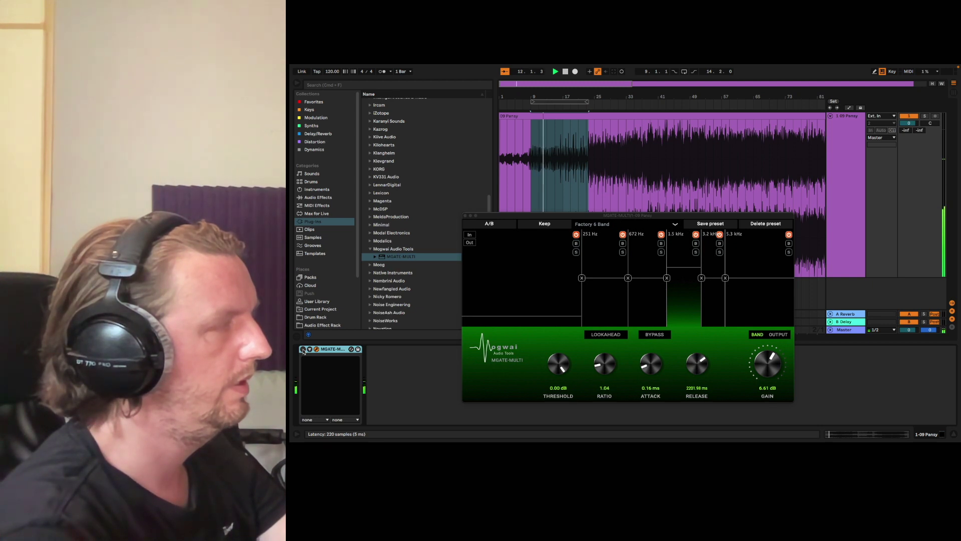
left_click(303, 348)
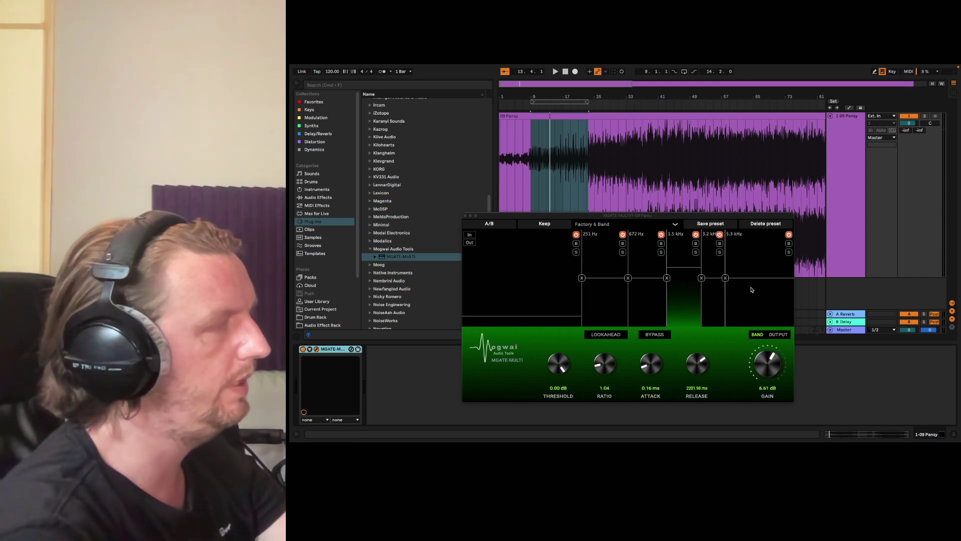
left_click(548, 301)
left_click(595, 302)
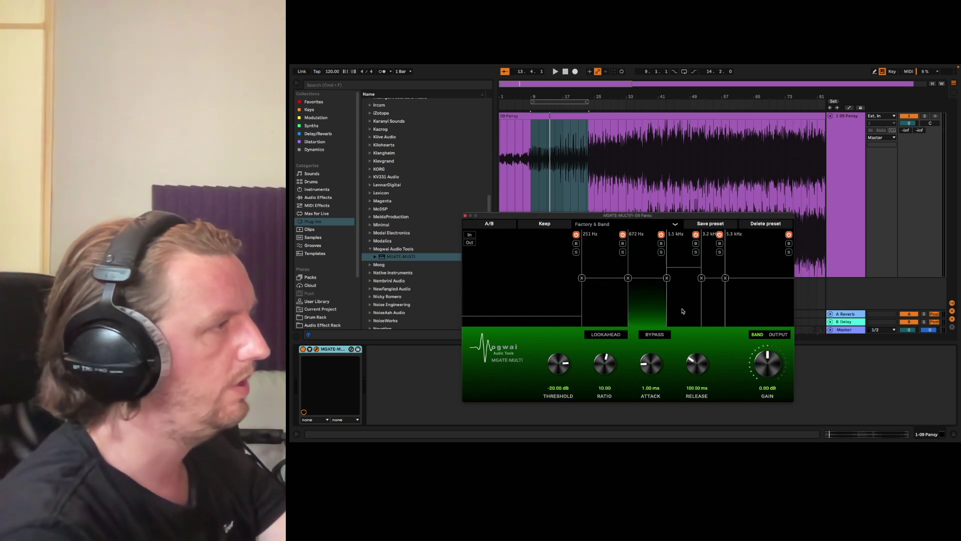